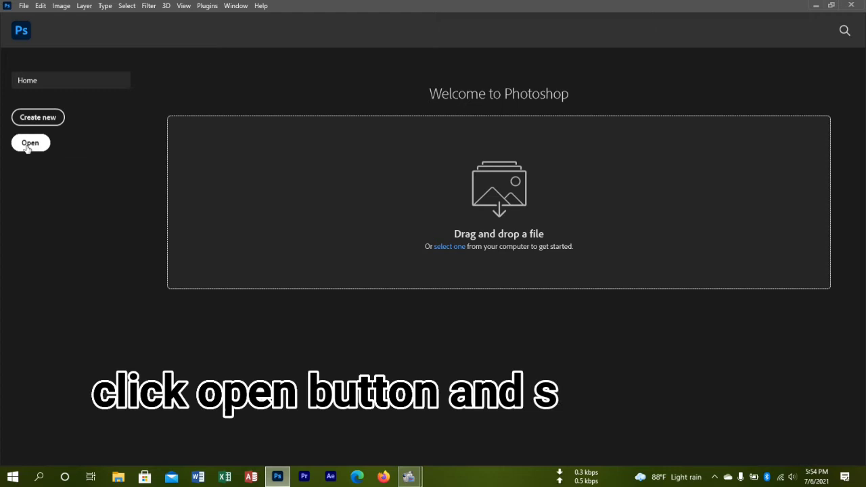
Open the photo _MG_3732-01.jpg and duplicate its Background layer as "Background copy".
{"action": "left_click", "coordinate": [380, 89]}
{"action": "left_click", "coordinate": [349, 244]}
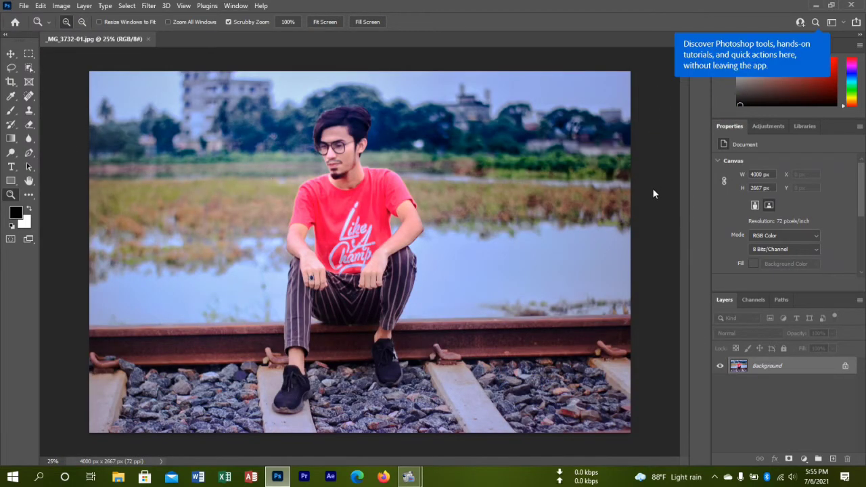
{"action": "right_click", "coordinate": [737, 369]}
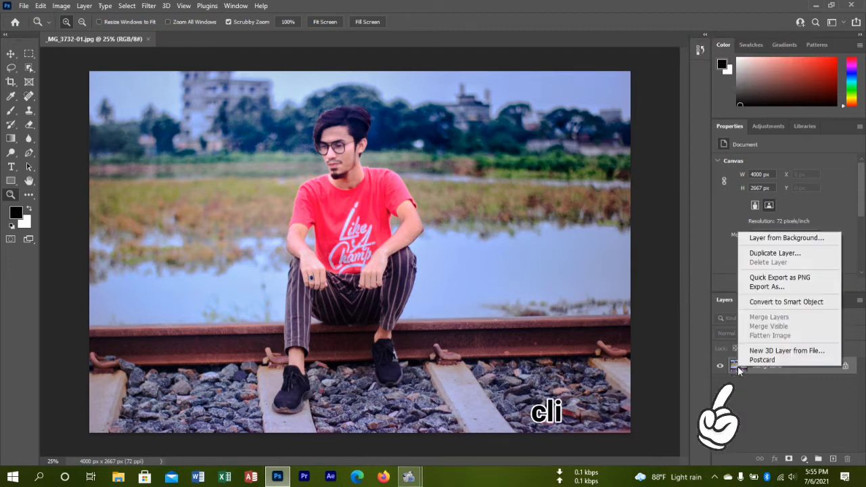
{"action": "left_click", "coordinate": [768, 254]}
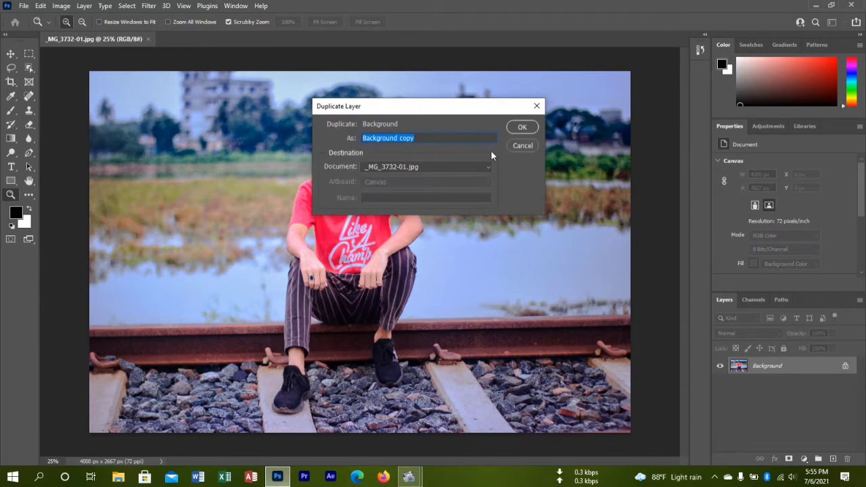
{"action": "left_click", "coordinate": [523, 128]}
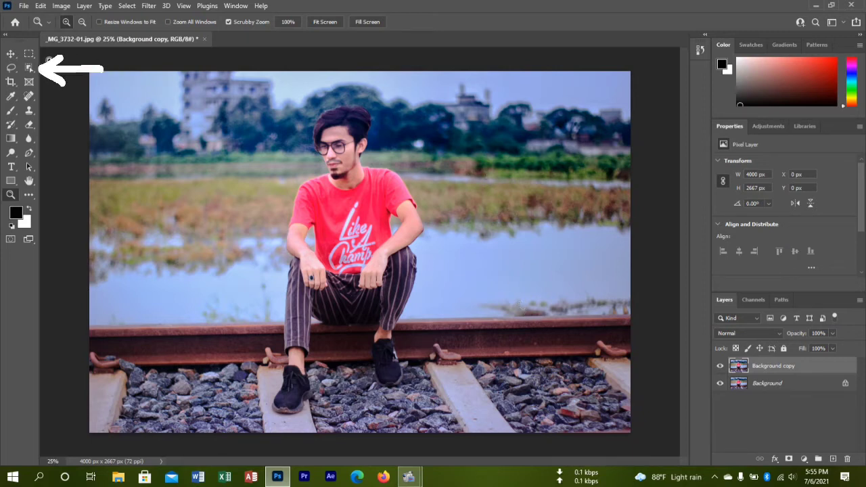
Select the seated man on the Background copy layer with the Object Selection tool in Rectangle mode.
{"action": "left_click", "coordinate": [30, 68]}
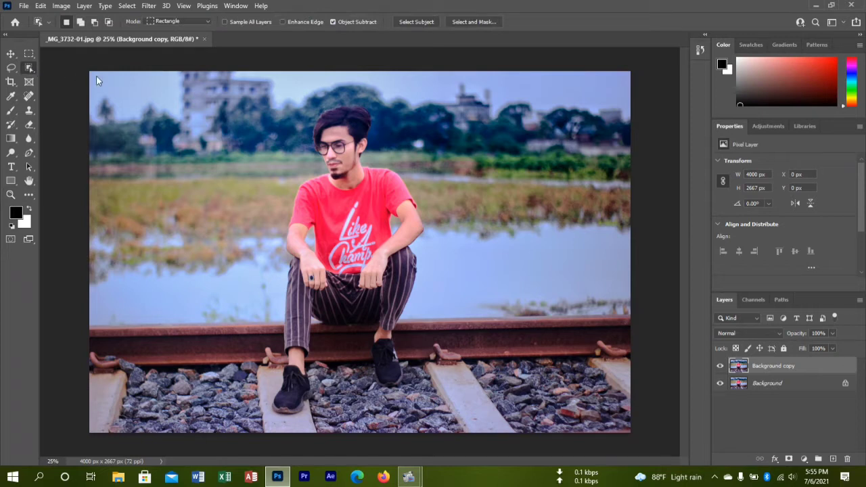
{"action": "right_click", "coordinate": [31, 70]}
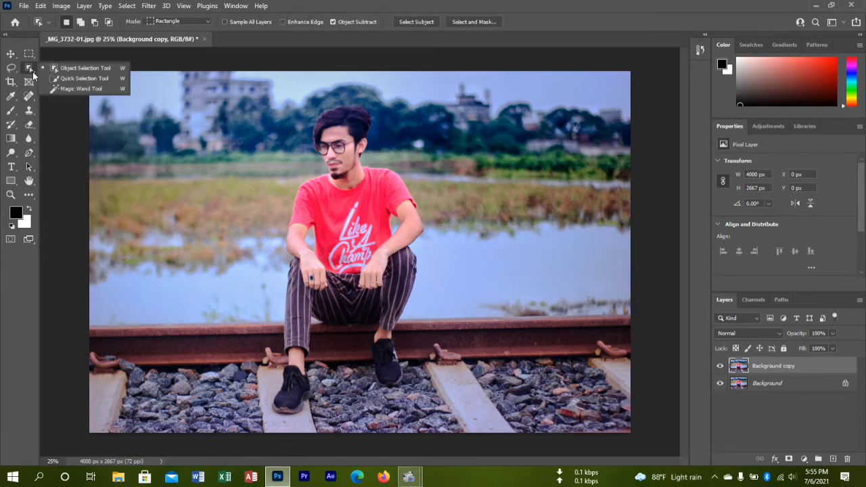
{"action": "left_click", "coordinate": [73, 70]}
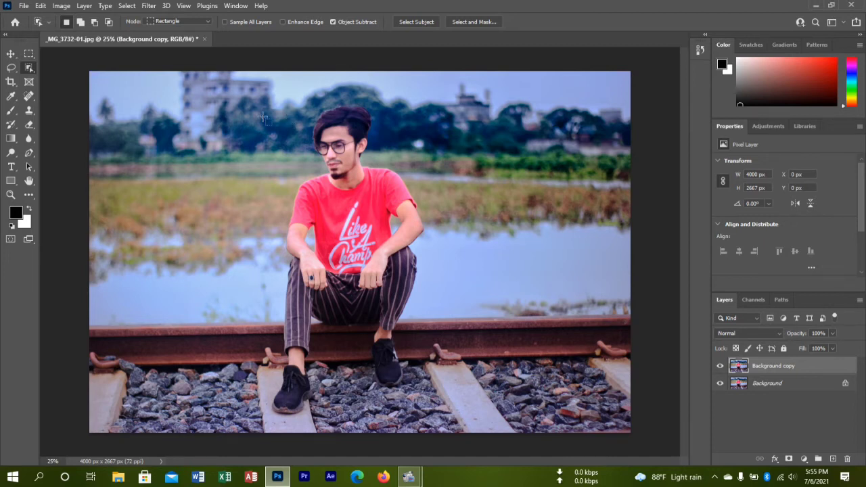
{"action": "left_click_drag", "start_coordinate": [192, 89], "coordinate": [501, 422]}
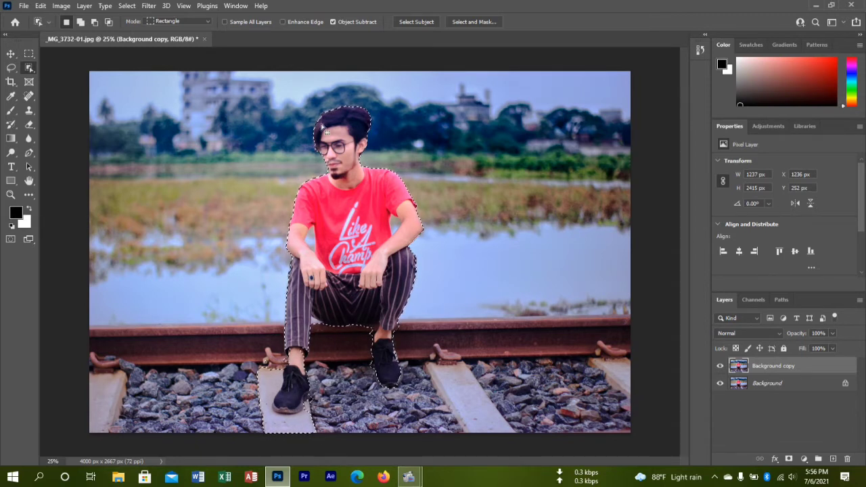
Bring the selection into Select and Mask and refine the edge of the gap between shirt and right-hand arm with a 37-size brush.
{"action": "left_click", "coordinate": [128, 6]}
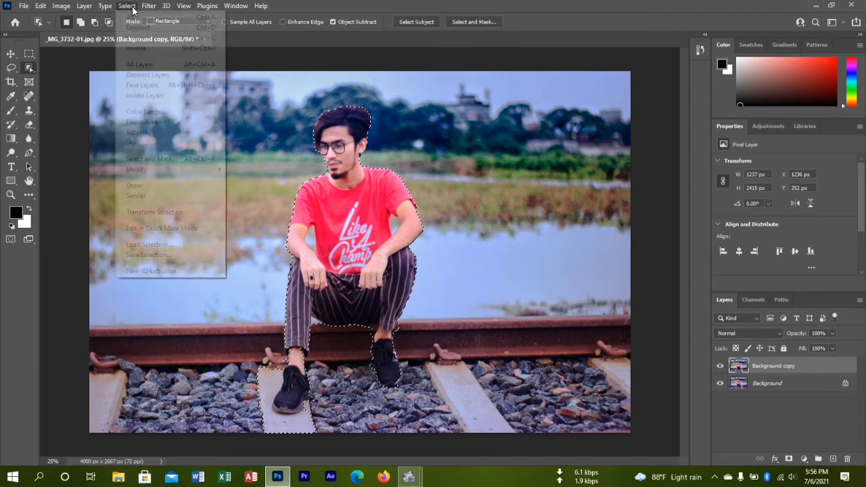
{"action": "left_click", "coordinate": [176, 160]}
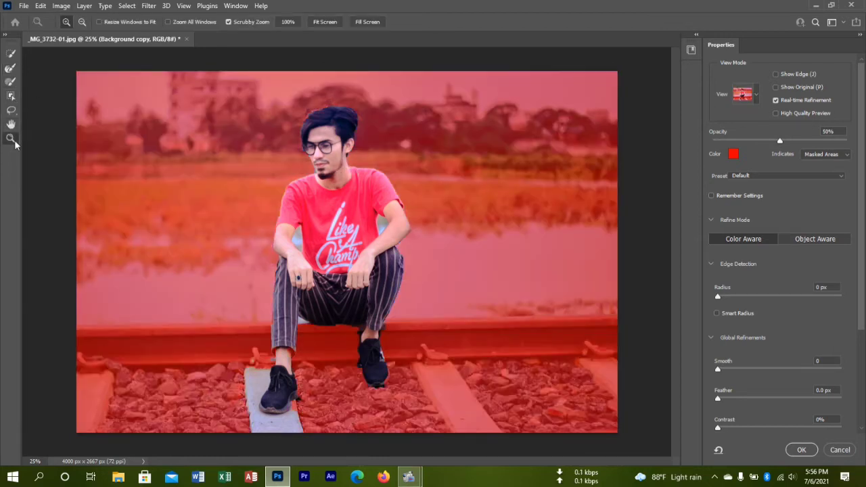
{"action": "left_click", "coordinate": [284, 176]}
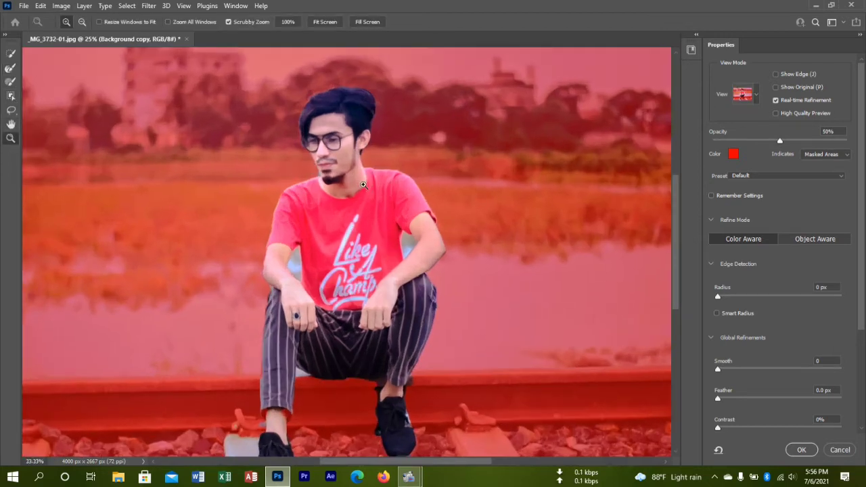
{"action": "left_click", "coordinate": [375, 187]}
{"action": "left_click", "coordinate": [11, 124]}
{"action": "left_click_drag", "start_coordinate": [206, 151], "coordinate": [160, 187]}
{"action": "left_click", "coordinate": [10, 68]}
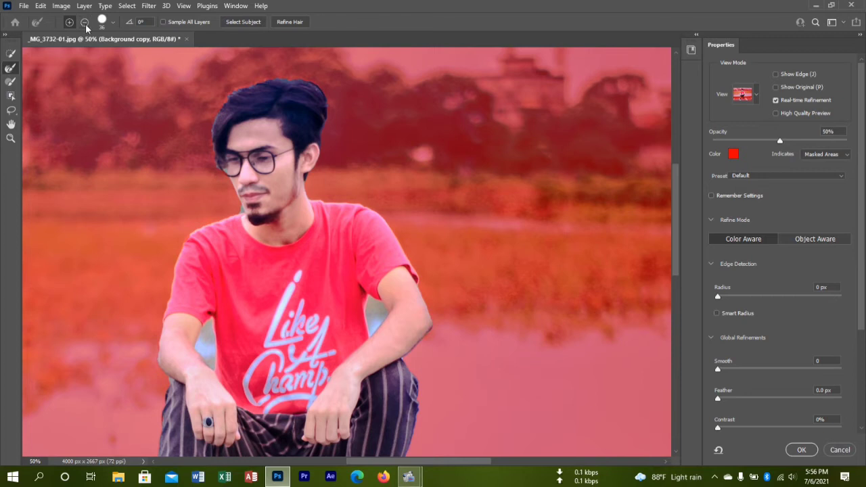
{"action": "left_click", "coordinate": [112, 23]}
{"action": "left_click", "coordinate": [111, 25]}
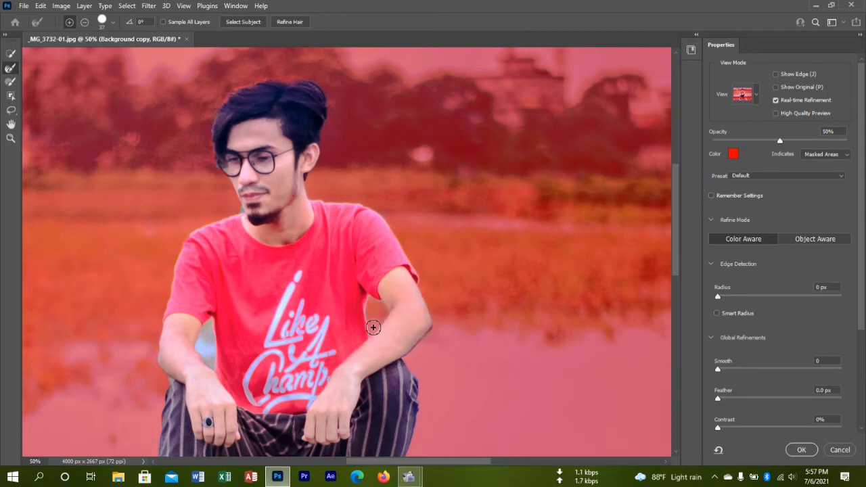
Refine the selection edge down the right-hand trouser leg and around the right-hand shoe.
{"action": "scroll", "coordinate": [401, 295], "scroll_direction": "down", "scroll_amount": 3}
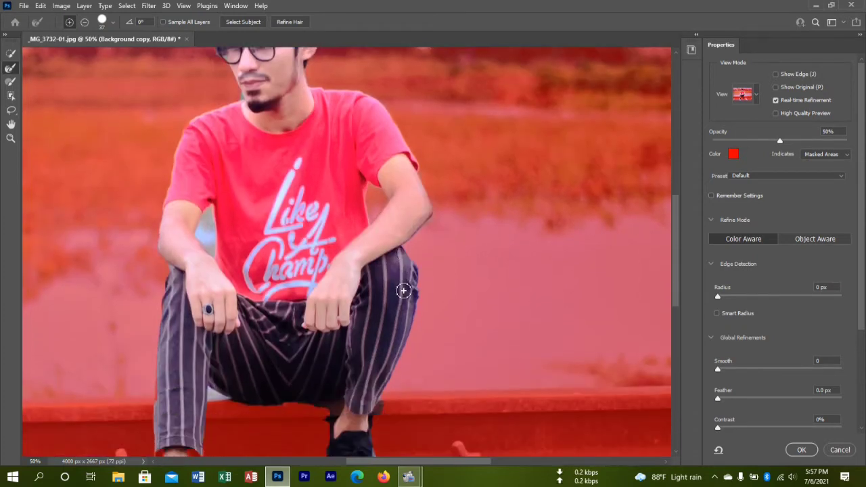
{"action": "scroll", "coordinate": [396, 402], "scroll_direction": "down", "scroll_amount": 2}
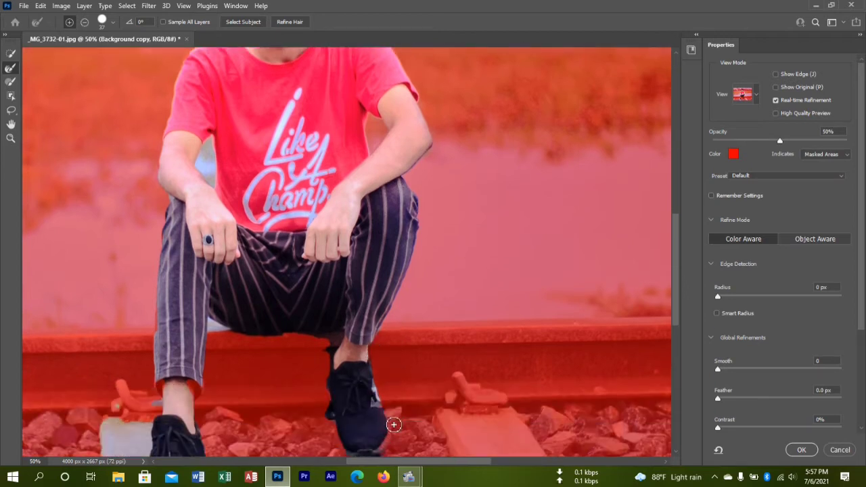
{"action": "scroll", "coordinate": [412, 416], "scroll_direction": "down", "scroll_amount": 1}
{"action": "scroll", "coordinate": [412, 415], "scroll_direction": "down", "scroll_amount": 1}
{"action": "left_click", "coordinate": [11, 54]}
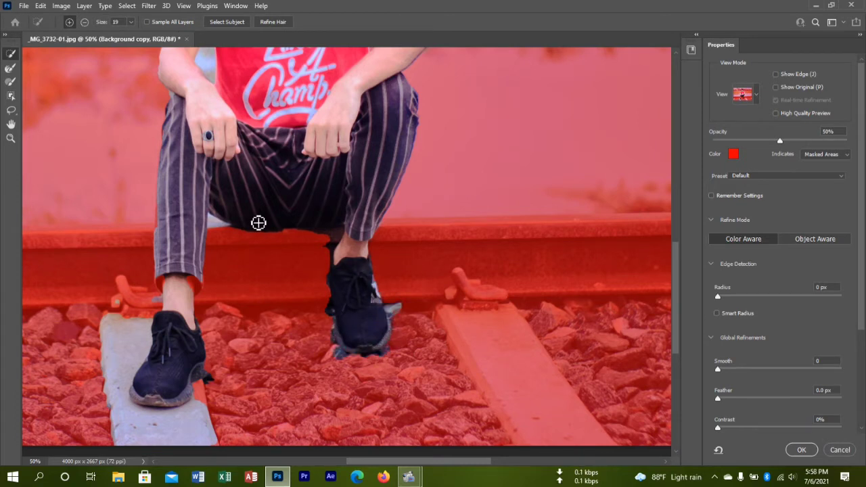
{"action": "key", "text": "r"}
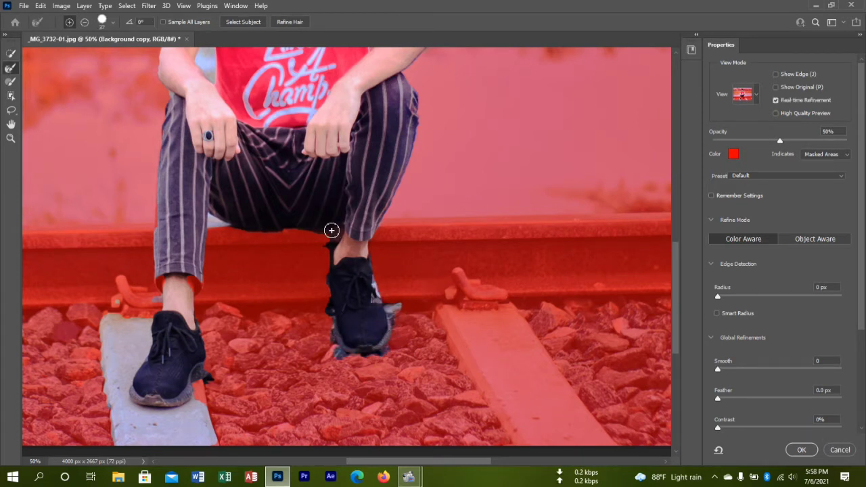
Subtract the stray gravel and rail areas around the right-hand shoe with the Quick Selection tool at size 19.
{"action": "key", "text": "z"}
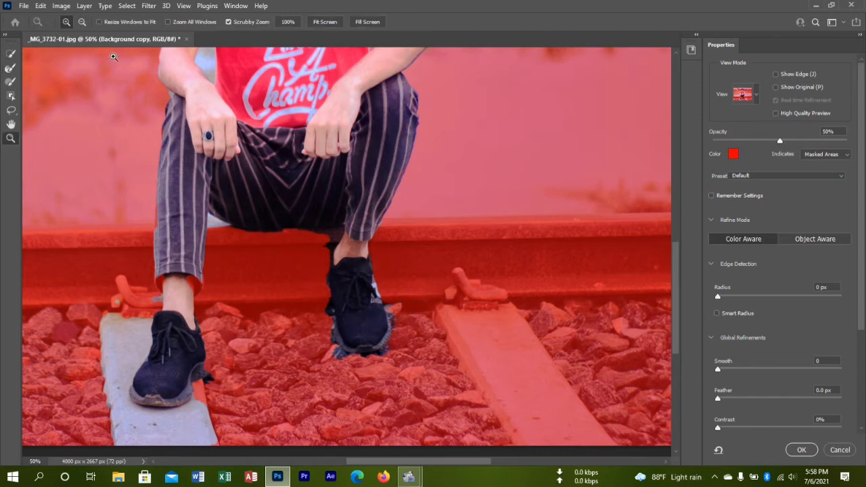
{"action": "left_click", "coordinate": [363, 291]}
{"action": "left_click", "coordinate": [362, 291]}
{"action": "scroll", "coordinate": [507, 286], "scroll_direction": "down", "scroll_amount": 4}
{"action": "left_click", "coordinate": [84, 22]}
{"action": "left_click", "coordinate": [138, 119]}
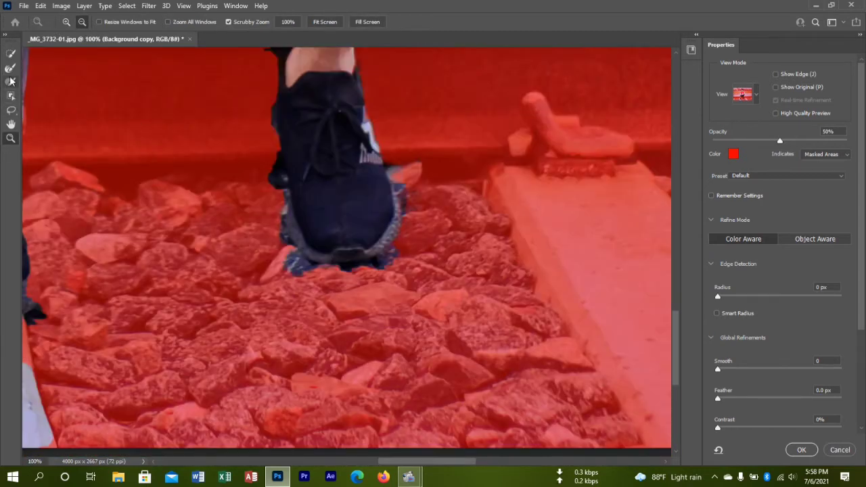
{"action": "left_click", "coordinate": [10, 54]}
{"action": "left_click", "coordinate": [409, 195]}
{"action": "left_click_drag", "start_coordinate": [399, 253], "coordinate": [361, 277]}
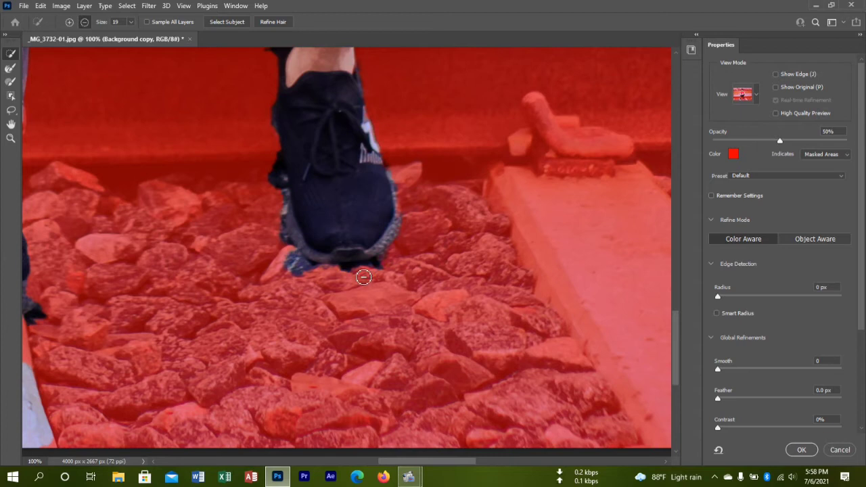
{"action": "left_click_drag", "start_coordinate": [297, 272], "coordinate": [332, 278]}
{"action": "mouse_move", "coordinate": [280, 185]}
{"action": "left_mouse_down"}
{"action": "mouse_move", "coordinate": [278, 159]}
{"action": "mouse_move", "coordinate": [284, 191]}
{"action": "left_mouse_up"}
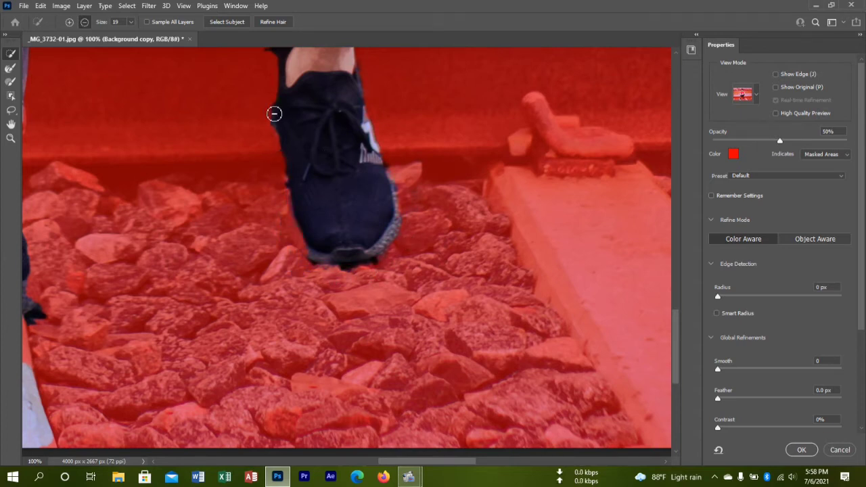
Refine the edges of the right-hand shoe, ankle and trouser seat along the rail with the Refine Edge Brush.
{"action": "scroll", "coordinate": [275, 112], "scroll_direction": "up", "scroll_amount": 2}
{"action": "left_click", "coordinate": [11, 68]}
{"action": "mouse_move", "coordinate": [282, 100]}
{"action": "left_mouse_down"}
{"action": "mouse_move", "coordinate": [303, 105]}
{"action": "mouse_move", "coordinate": [287, 111]}
{"action": "mouse_move", "coordinate": [271, 196]}
{"action": "mouse_move", "coordinate": [290, 322]}
{"action": "mouse_move", "coordinate": [374, 337]}
{"action": "mouse_move", "coordinate": [398, 251]}
{"action": "mouse_move", "coordinate": [401, 325]}
{"action": "mouse_move", "coordinate": [359, 357]}
{"action": "mouse_move", "coordinate": [374, 346]}
{"action": "mouse_move", "coordinate": [289, 346]}
{"action": "mouse_move", "coordinate": [365, 331]}
{"action": "left_mouse_up"}
{"action": "scroll", "coordinate": [149, 285], "scroll_direction": "up", "scroll_amount": 3}
{"action": "scroll", "coordinate": [148, 285], "scroll_direction": "up", "scroll_amount": 1}
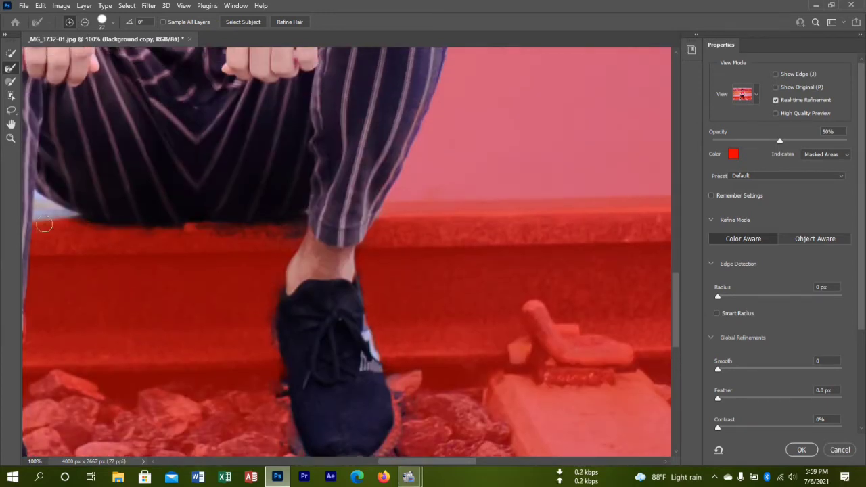
{"action": "left_click_drag", "start_coordinate": [33, 206], "coordinate": [34, 205]}
Refine the selection edge around the man's face, beard and shoulder with the Refine Edge Brush.
{"action": "scroll", "coordinate": [268, 215], "scroll_direction": "up", "scroll_amount": 6}
{"action": "left_click", "coordinate": [11, 124]}
{"action": "left_click_drag", "start_coordinate": [44, 219], "coordinate": [237, 479]}
{"action": "left_click_drag", "start_coordinate": [299, 296], "coordinate": [249, 479]}
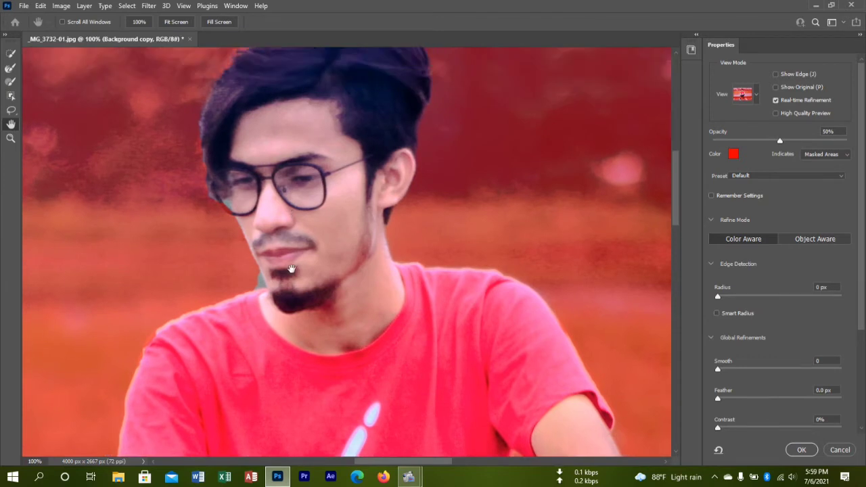
{"action": "left_click_drag", "start_coordinate": [294, 300], "coordinate": [282, 303]}
{"action": "left_click", "coordinate": [11, 67]}
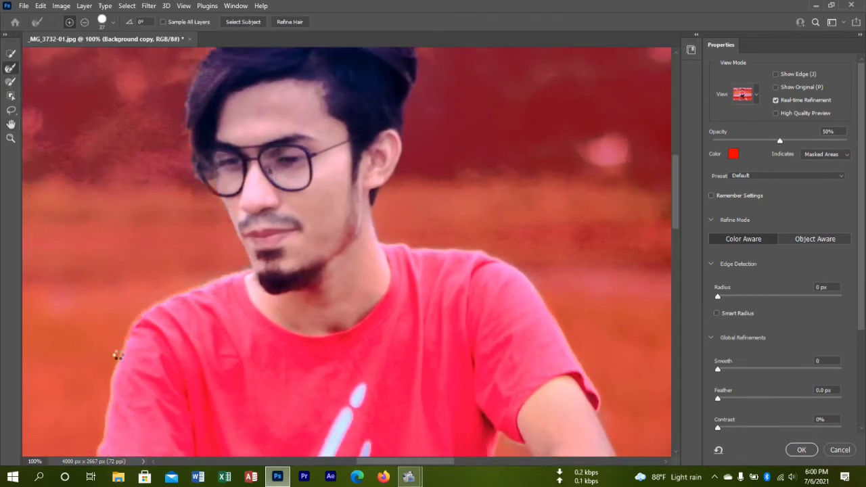
{"action": "scroll", "coordinate": [178, 166], "scroll_direction": "up", "scroll_amount": 3}
Refine the edge down the left-hand sleeve, arm gap, trouser leg and shoe with the Refine Edge Brush.
{"action": "scroll", "coordinate": [121, 207], "scroll_direction": "down", "scroll_amount": 8}
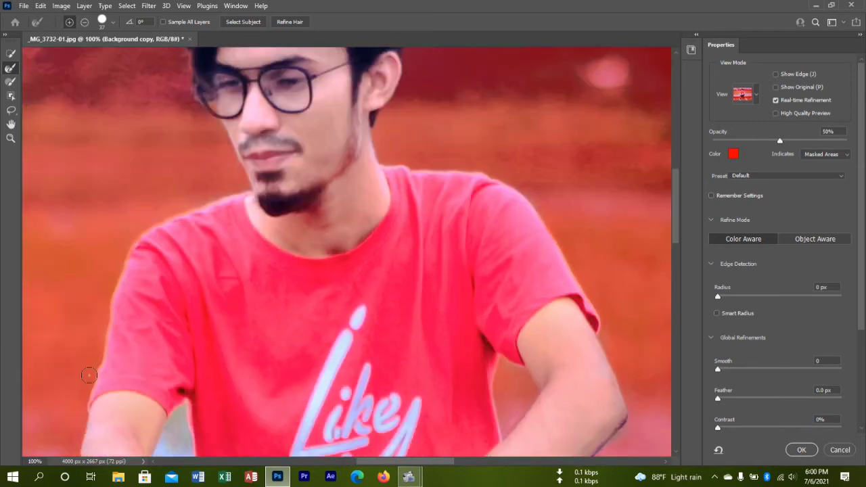
{"action": "scroll", "coordinate": [89, 375], "scroll_direction": "down", "scroll_amount": 3}
{"action": "mouse_move", "coordinate": [178, 346]}
{"action": "left_mouse_down"}
{"action": "mouse_move", "coordinate": [158, 318]}
{"action": "mouse_move", "coordinate": [179, 349]}
{"action": "mouse_move", "coordinate": [181, 317]}
{"action": "mouse_move", "coordinate": [172, 314]}
{"action": "mouse_move", "coordinate": [154, 335]}
{"action": "mouse_move", "coordinate": [183, 288]}
{"action": "mouse_move", "coordinate": [151, 308]}
{"action": "left_mouse_up"}
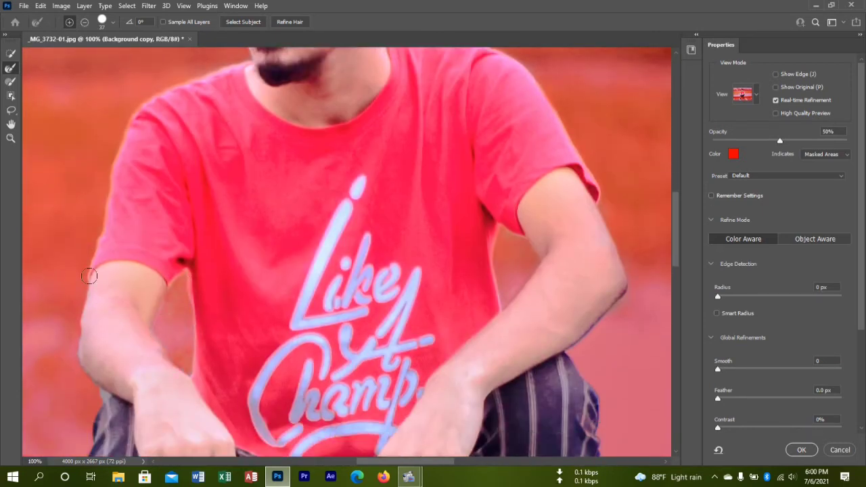
{"action": "scroll", "coordinate": [142, 315], "scroll_direction": "down", "scroll_amount": 6}
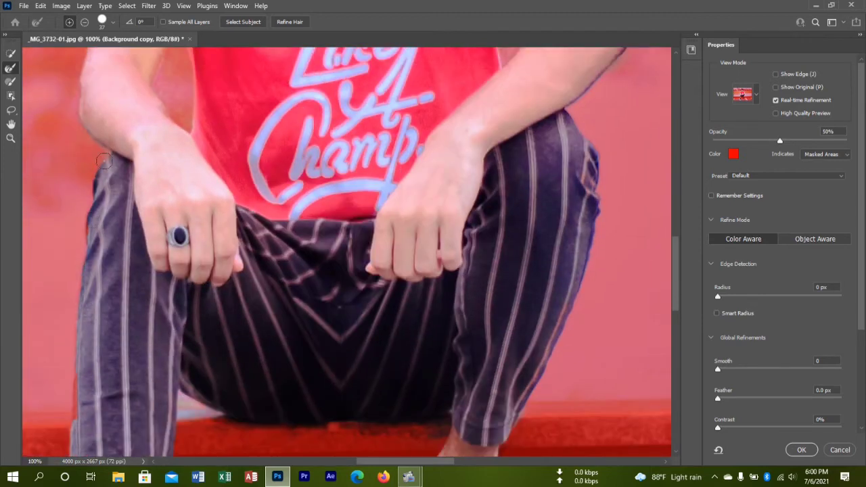
{"action": "scroll", "coordinate": [83, 372], "scroll_direction": "down", "scroll_amount": 6}
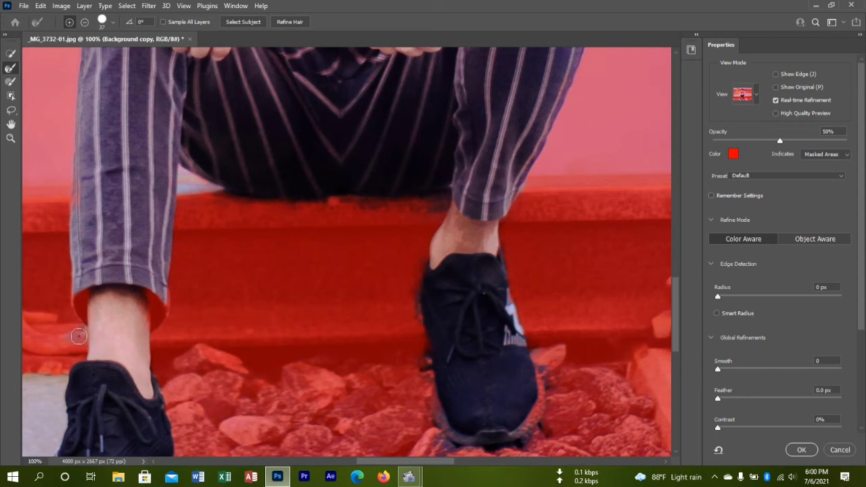
{"action": "scroll", "coordinate": [87, 251], "scroll_direction": "down", "scroll_amount": 4}
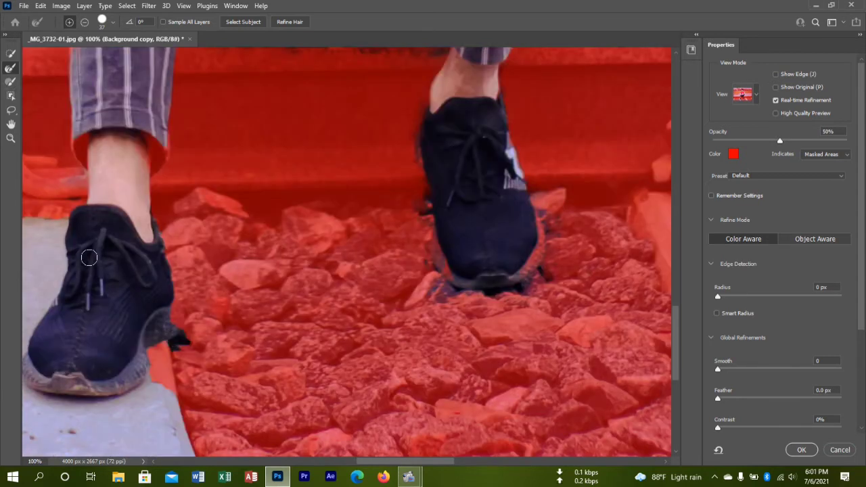
Accept the refined selection of the man and invert it to select the background.
{"action": "left_click", "coordinate": [11, 138]}
{"action": "left_click", "coordinate": [102, 133]}
{"action": "left_click", "coordinate": [102, 133]}
{"action": "left_click", "coordinate": [102, 133]}
{"action": "left_click", "coordinate": [102, 133]}
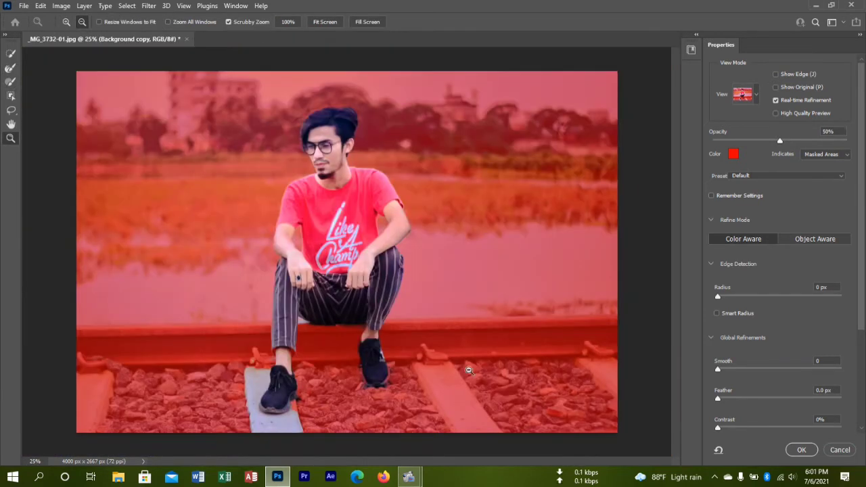
{"action": "left_click", "coordinate": [802, 451]}
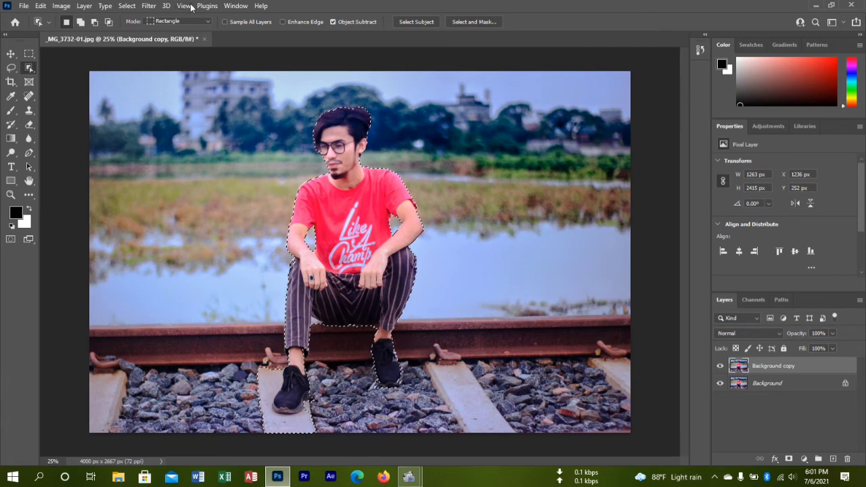
{"action": "left_click", "coordinate": [126, 6]}
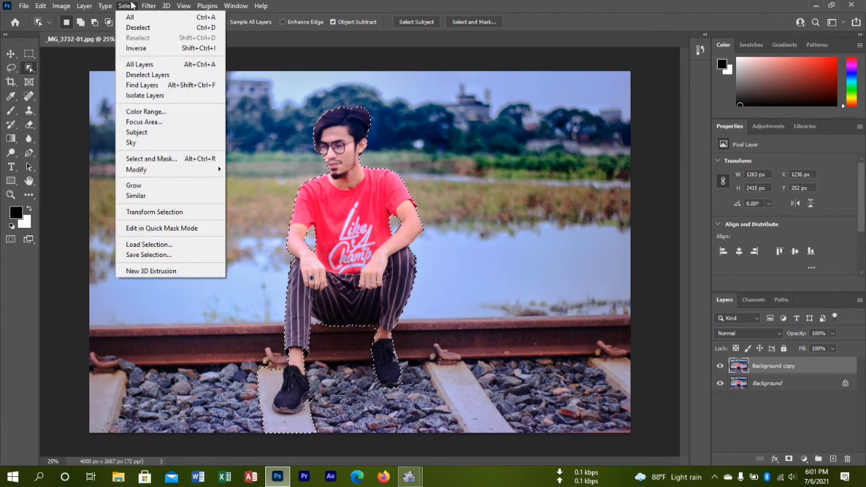
{"action": "left_click", "coordinate": [145, 48]}
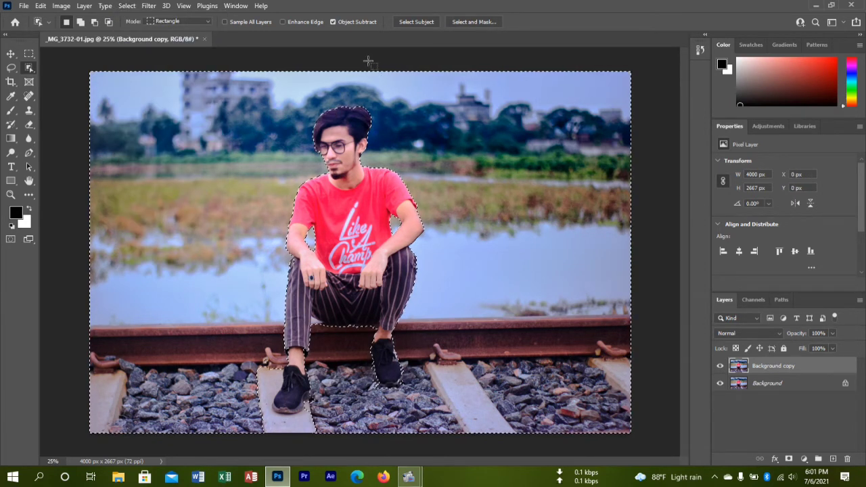
Start a Tilt-Shift blur on the selected background, centre its focus band on the gravel between the shoes and set the blur to 60 px.
{"action": "left_click", "coordinate": [157, 6]}
{"action": "mouse_move", "coordinate": [183, 162]}
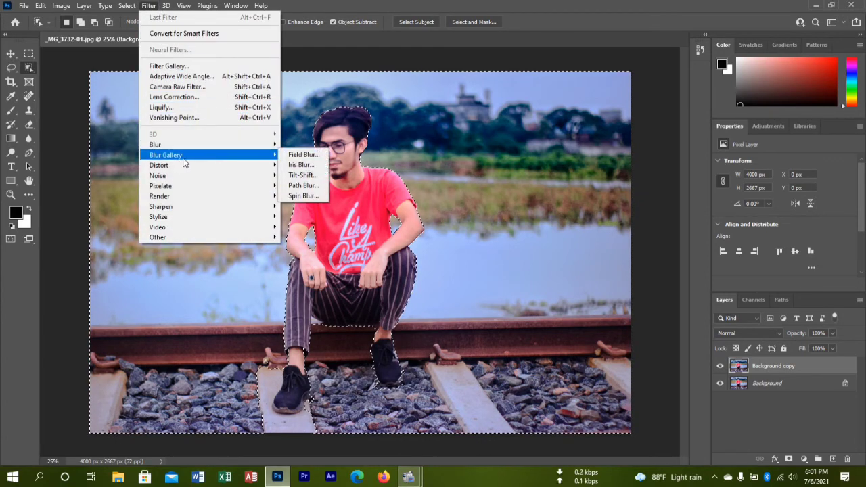
{"action": "left_click", "coordinate": [291, 175]}
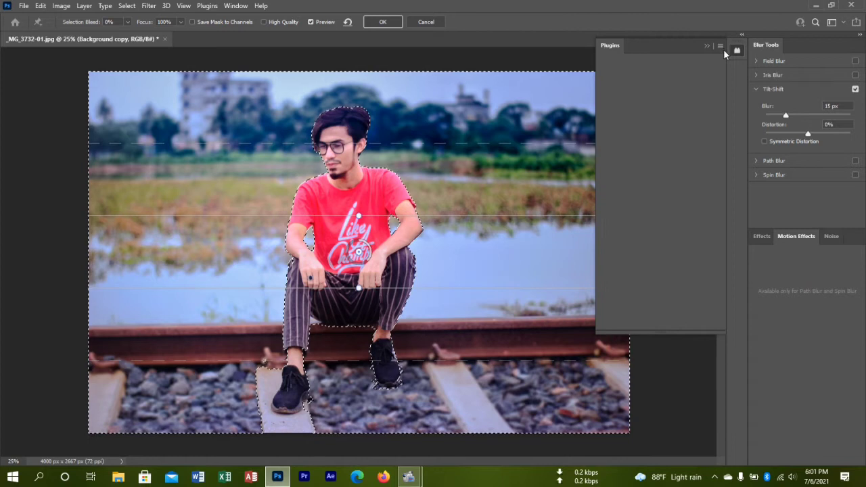
{"action": "left_click", "coordinate": [706, 45]}
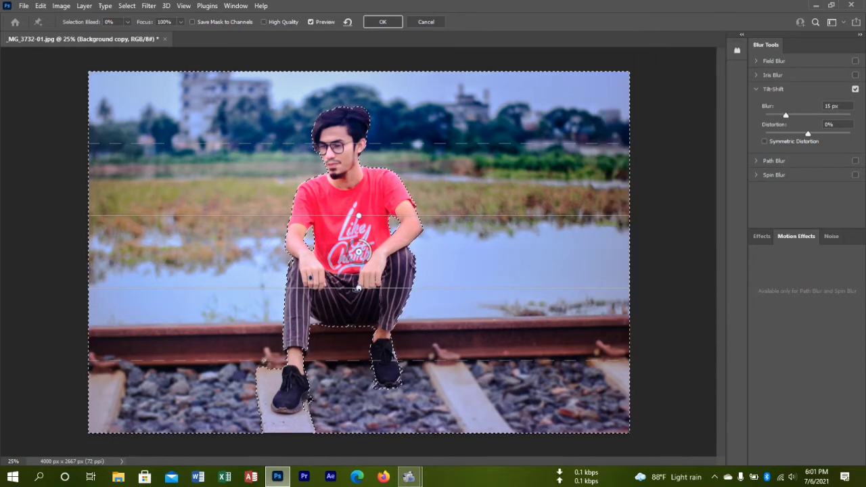
{"action": "left_click_drag", "start_coordinate": [337, 289], "coordinate": [332, 418]}
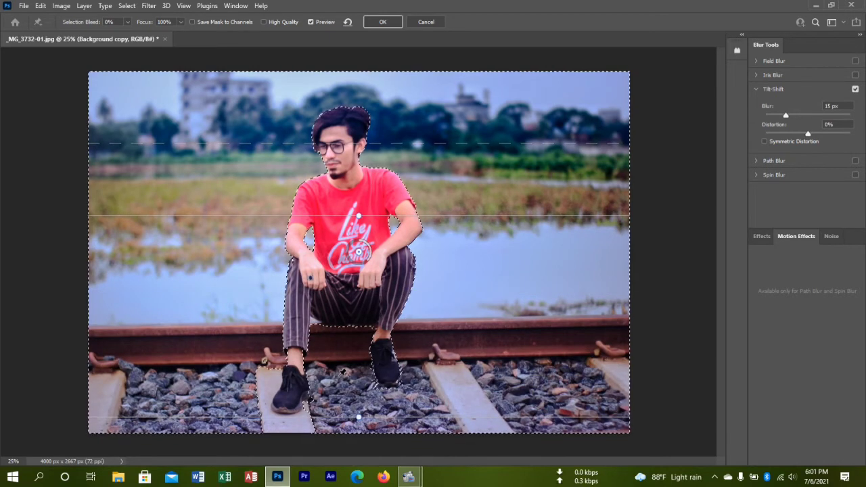
{"action": "left_click_drag", "start_coordinate": [299, 298], "coordinate": [281, 421]}
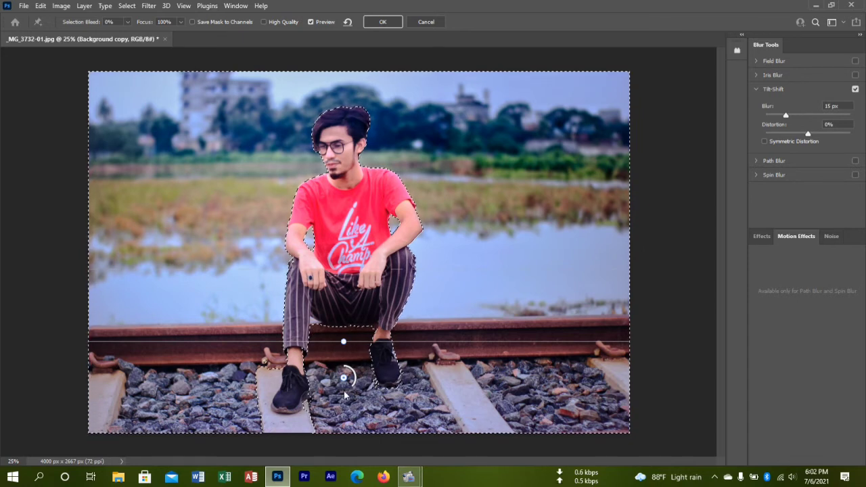
{"action": "left_click_drag", "start_coordinate": [351, 392], "coordinate": [328, 390]}
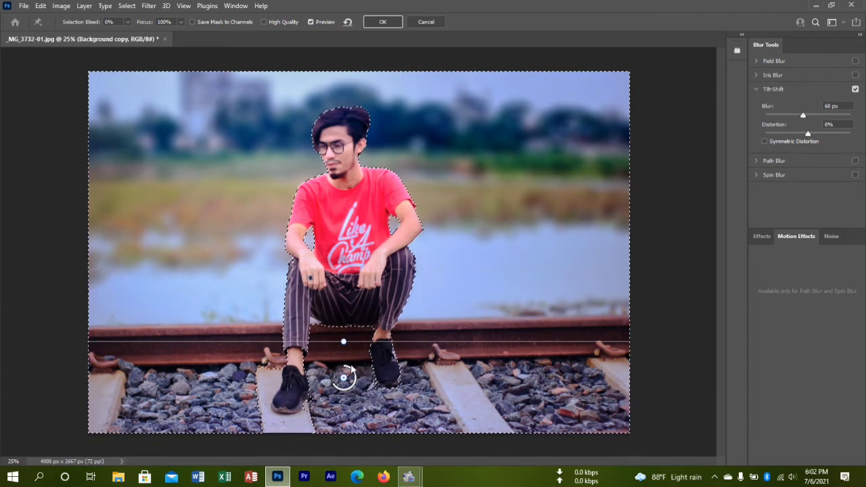
Adjust the upper blur transition line and move the Tilt-Shift focus centre down to the gravel near the photo's lower edge.
{"action": "left_click_drag", "start_coordinate": [352, 271], "coordinate": [375, 111]}
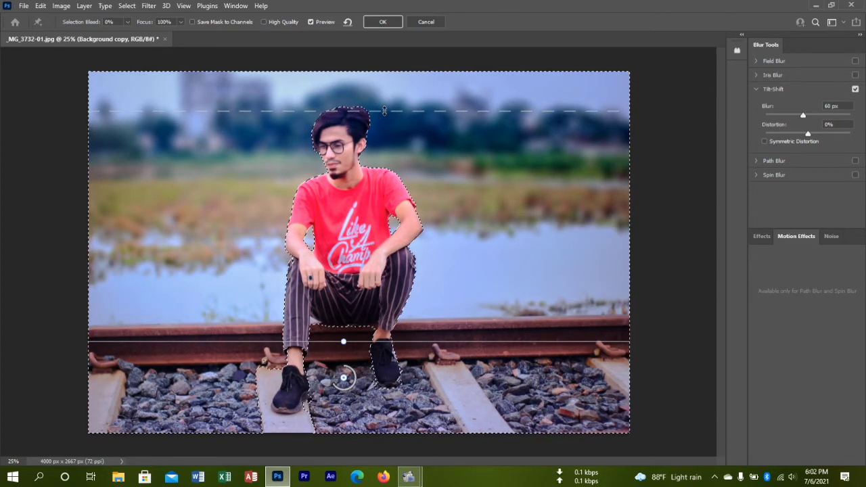
{"action": "left_click_drag", "start_coordinate": [390, 283], "coordinate": [390, 308]}
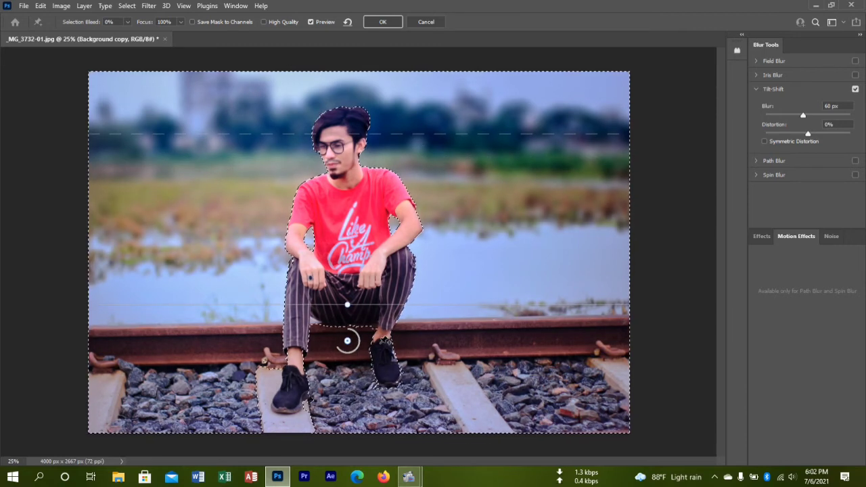
{"action": "left_click_drag", "start_coordinate": [347, 341], "coordinate": [351, 417]}
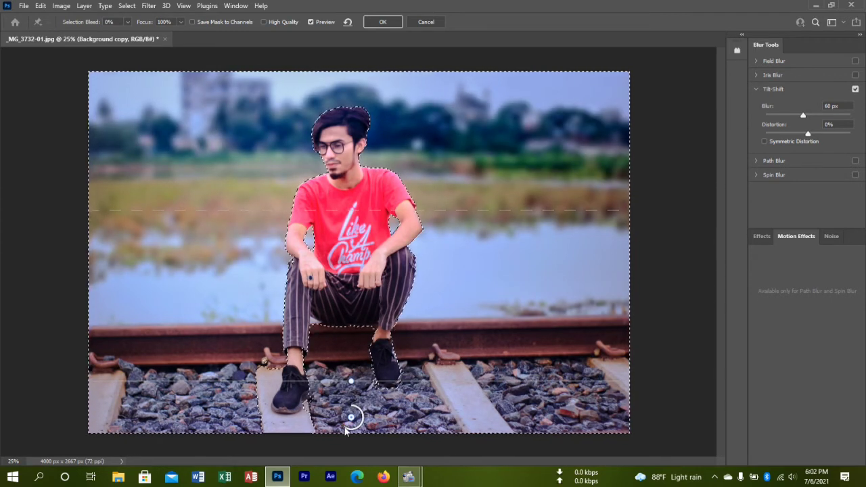
Set the Tilt-Shift blur to 53 px, apply it and deselect the background.
{"action": "left_click_drag", "start_coordinate": [343, 429], "coordinate": [342, 428]}
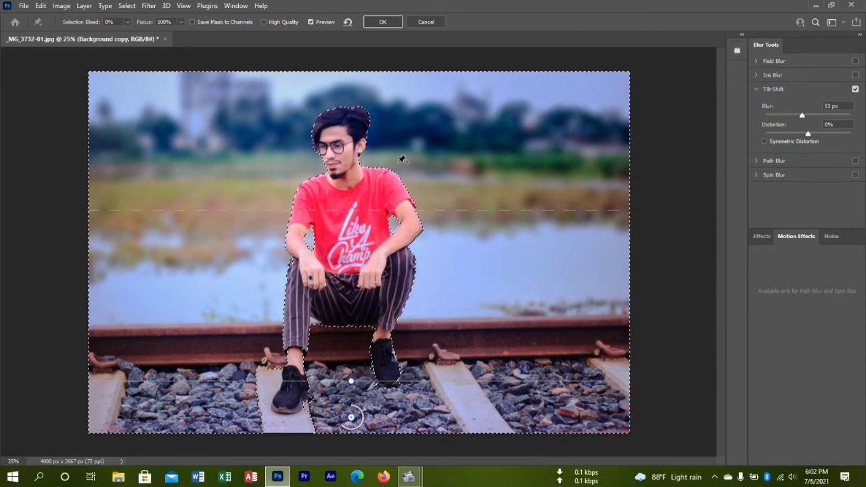
{"action": "left_click", "coordinate": [382, 23]}
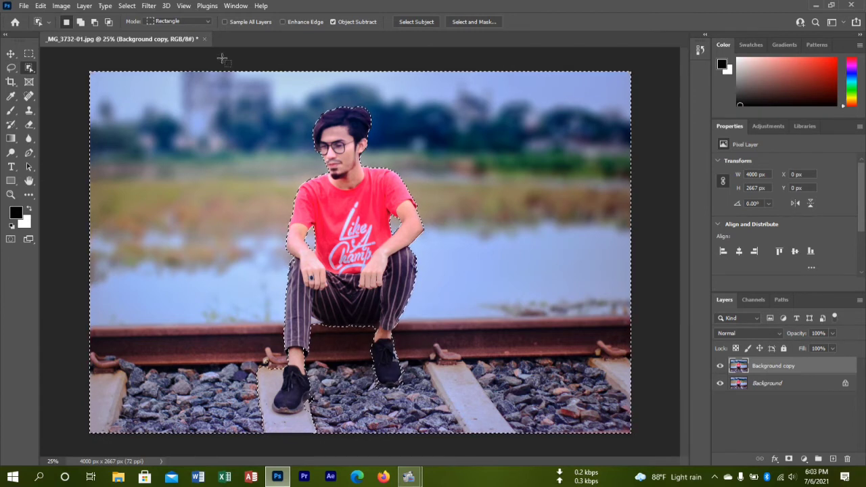
{"action": "left_click", "coordinate": [127, 6]}
{"action": "left_click", "coordinate": [139, 27]}
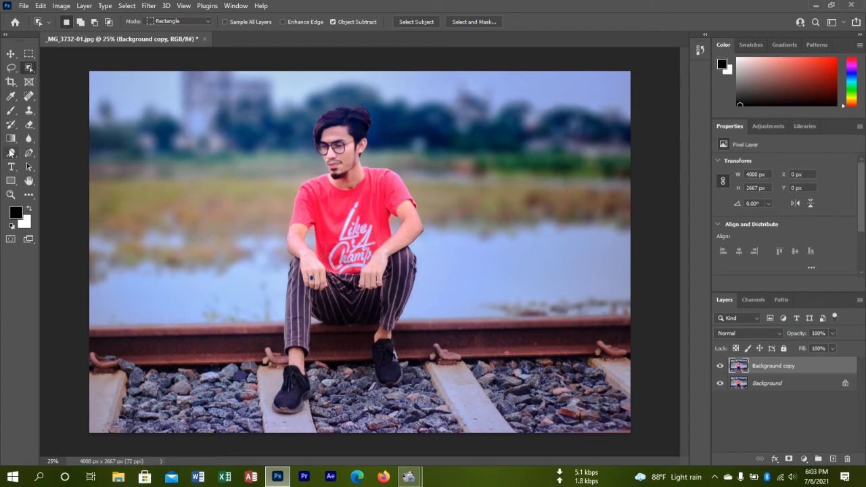
Examine the background blur around the man's head, arms and legs up close and fit the whole photo on screen.
{"action": "left_click", "coordinate": [11, 194]}
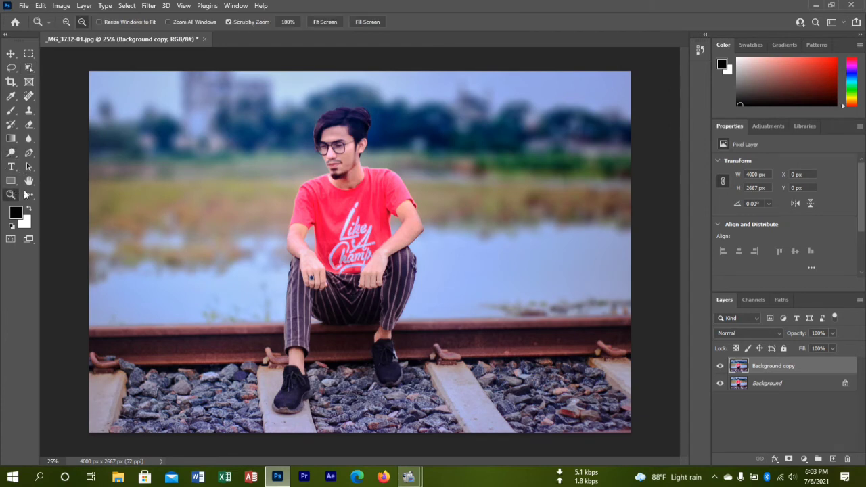
{"action": "left_click", "coordinate": [66, 21]}
{"action": "left_click", "coordinate": [407, 284]}
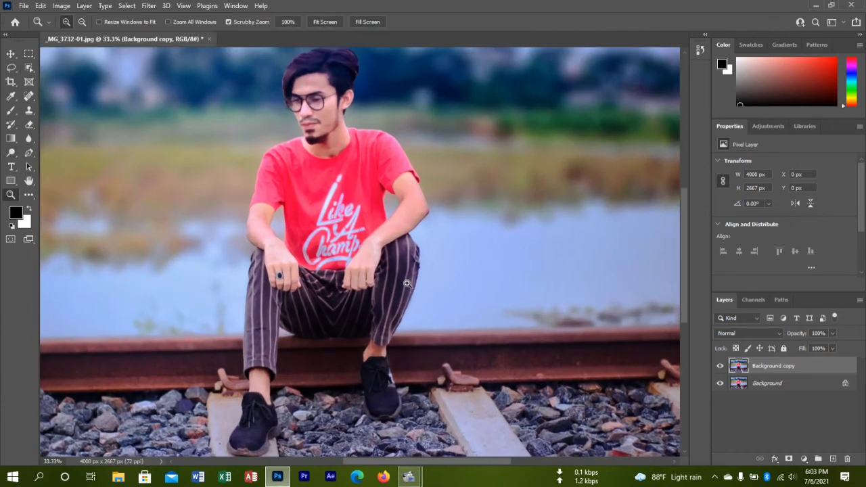
{"action": "scroll", "coordinate": [406, 284], "scroll_direction": "up", "scroll_amount": 3}
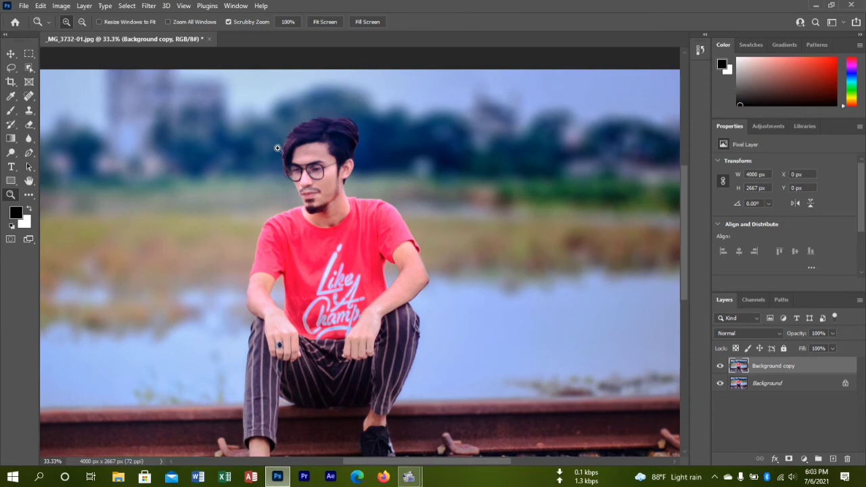
{"action": "scroll", "coordinate": [325, 218], "scroll_direction": "down", "scroll_amount": 3}
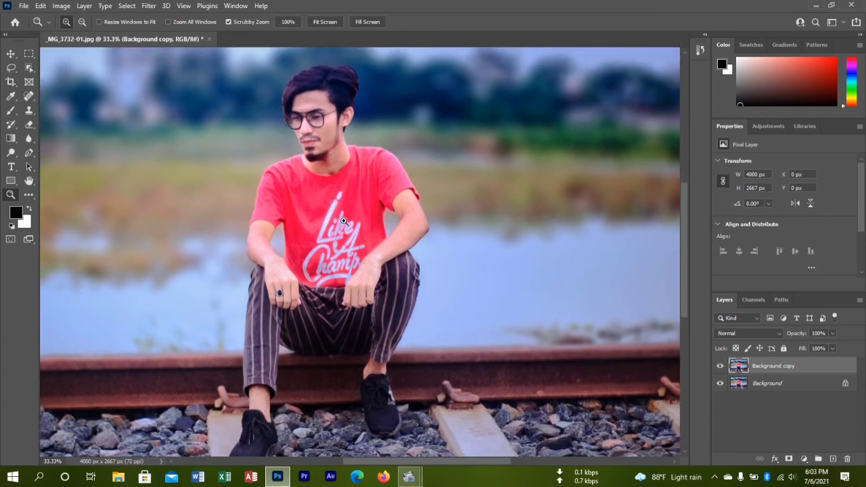
{"action": "scroll", "coordinate": [343, 221], "scroll_direction": "up", "scroll_amount": 3}
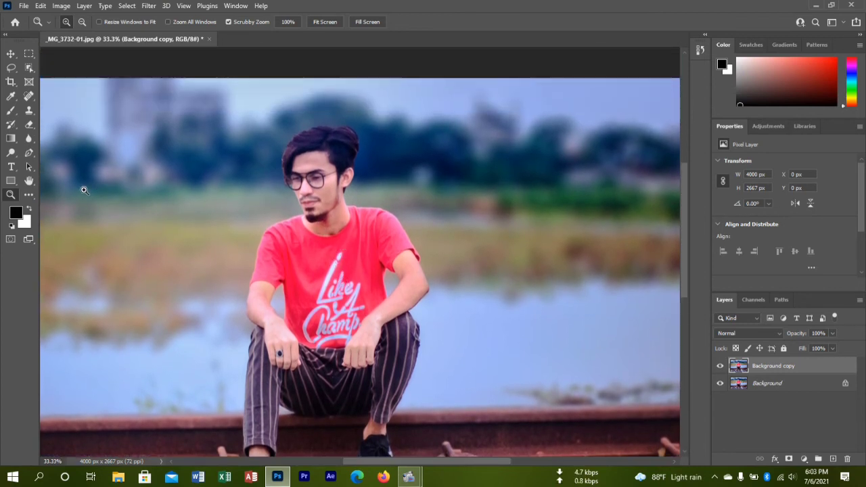
{"action": "left_click", "coordinate": [82, 21]}
{"action": "left_click", "coordinate": [328, 181]}
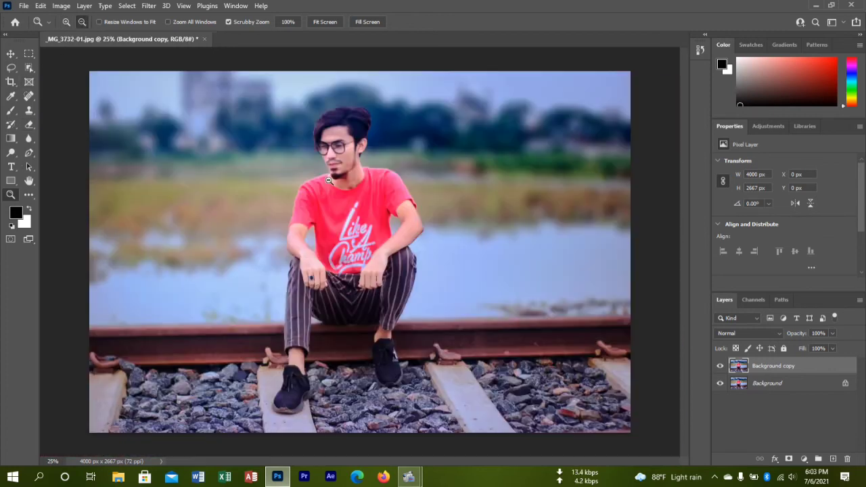
{"action": "left_click", "coordinate": [318, 23]}
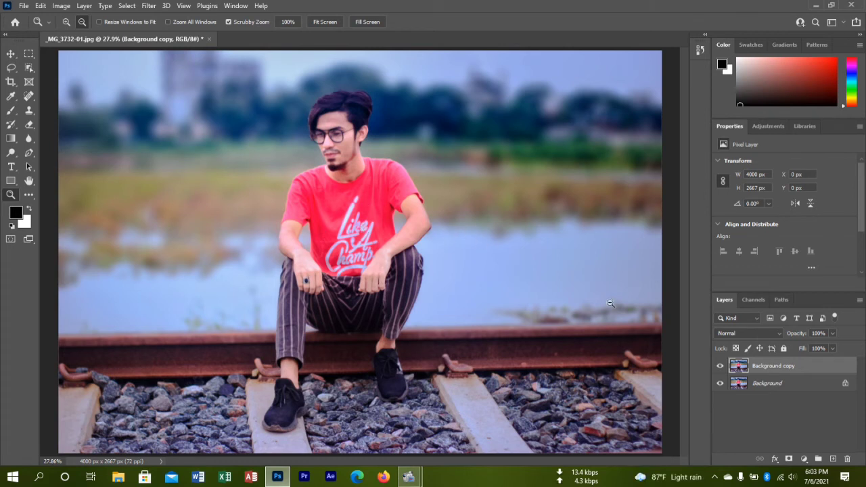
Merge the visible Background copy and Background layers into one layer.
{"action": "right_click", "coordinate": [769, 384]}
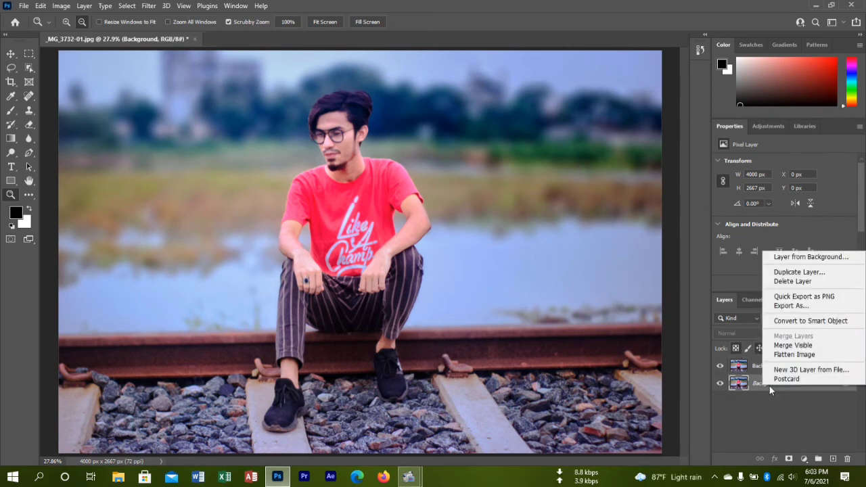
{"action": "left_click", "coordinate": [793, 345]}
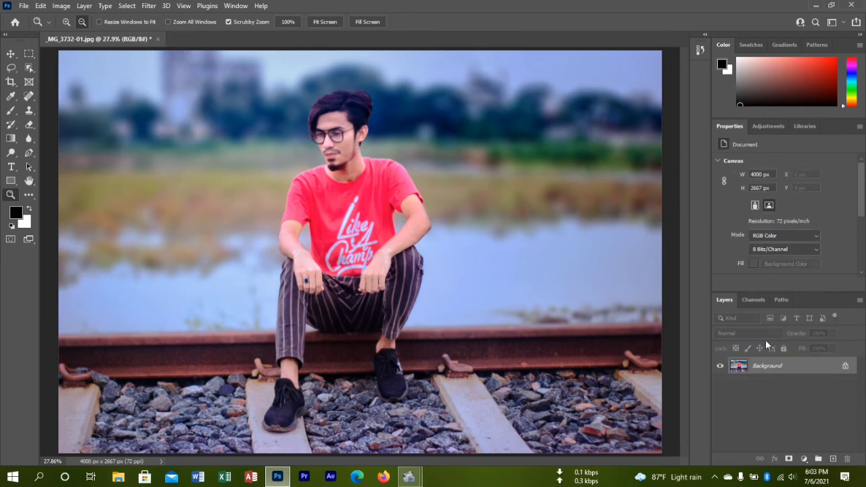
{"action": "right_click", "coordinate": [767, 366]}
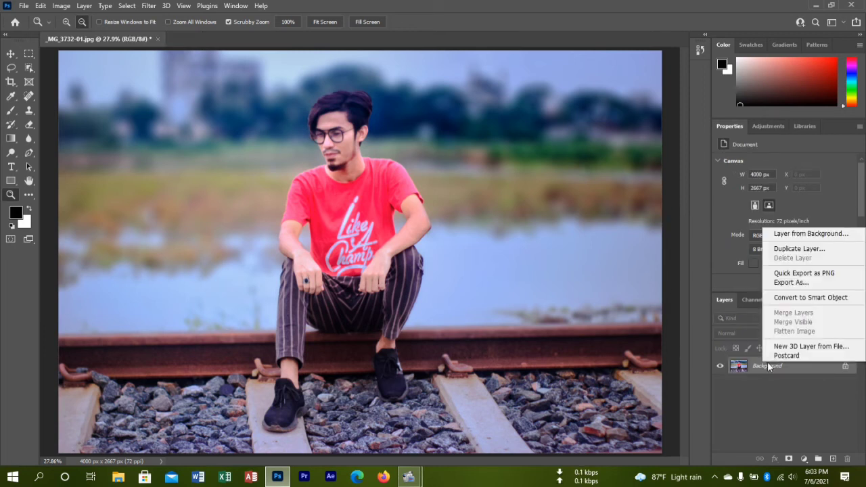
{"action": "left_click", "coordinate": [564, 316]}
{"action": "right_click", "coordinate": [564, 316]}
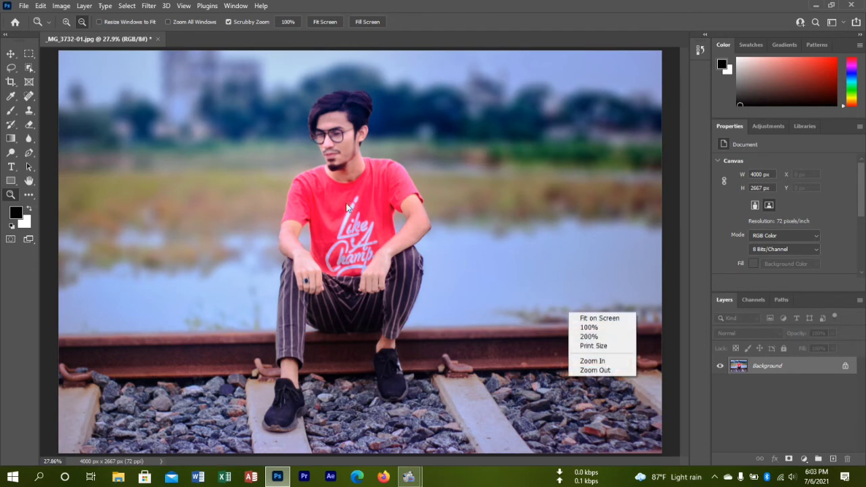
Export the photo as a 4000 x 2667 px PNG named Background in the Saved Pictures folder.
{"action": "left_click", "coordinate": [24, 7]}
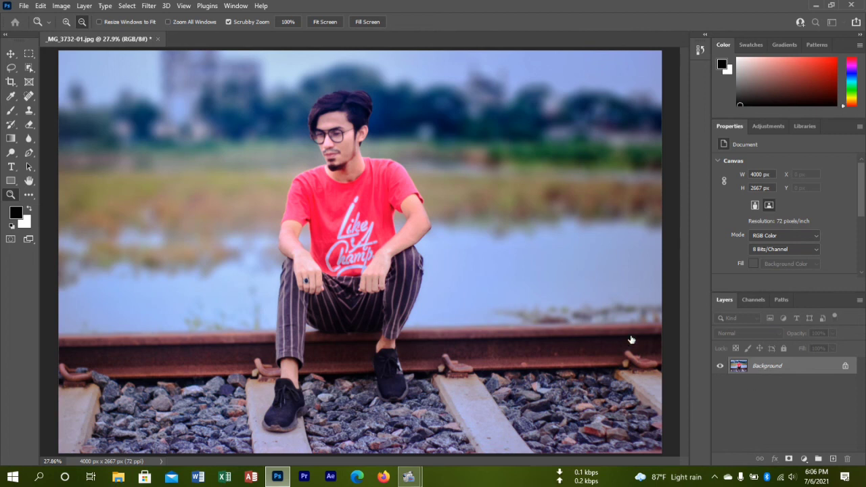
{"action": "mouse_move", "coordinate": [404, 483]}
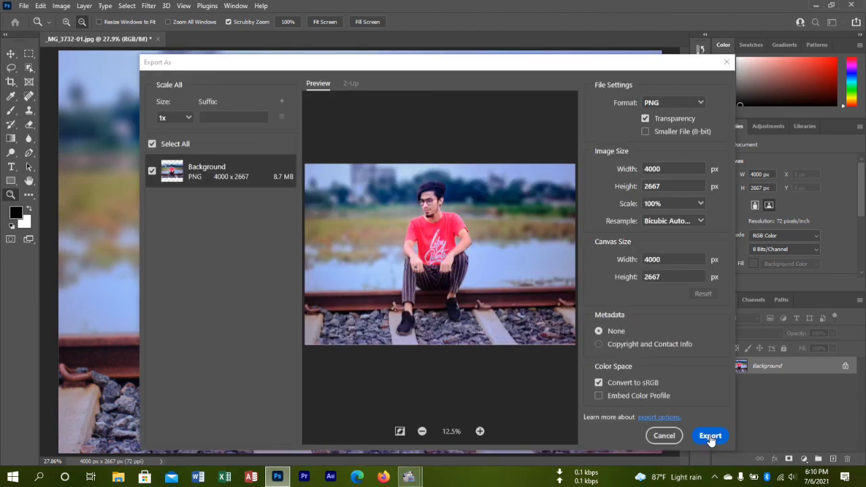
{"action": "left_click", "coordinate": [710, 437]}
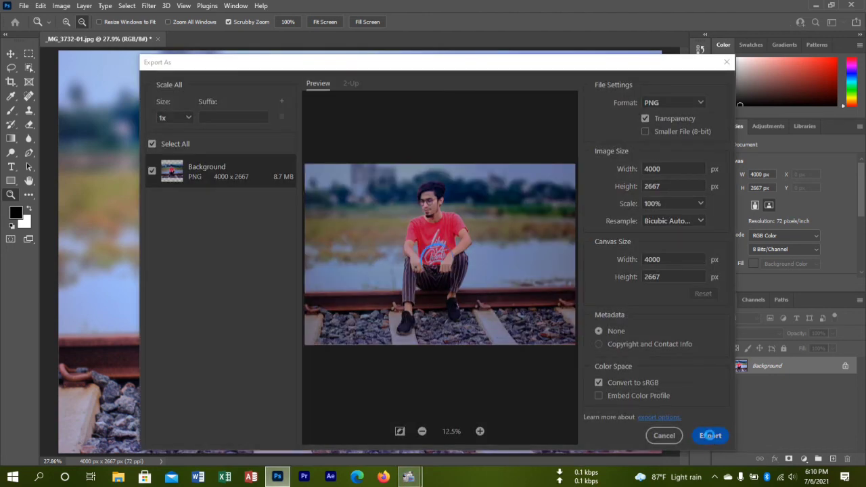
{"action": "left_click", "coordinate": [710, 435]}
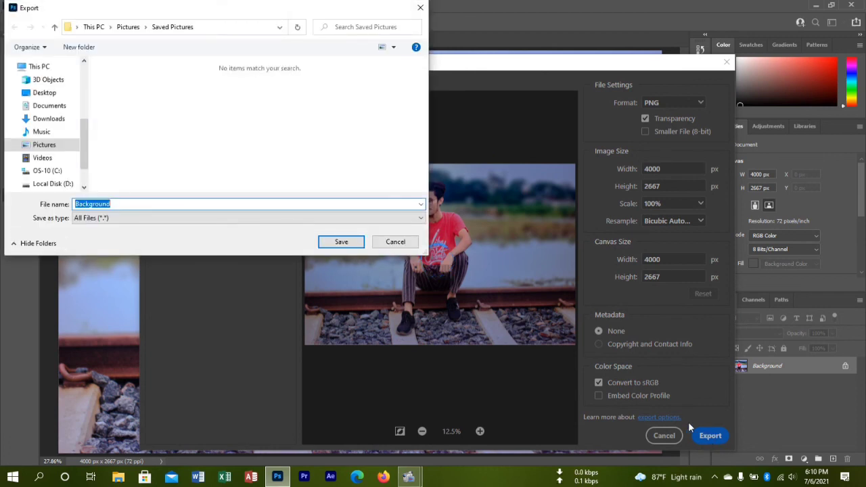
{"action": "left_click", "coordinate": [341, 242]}
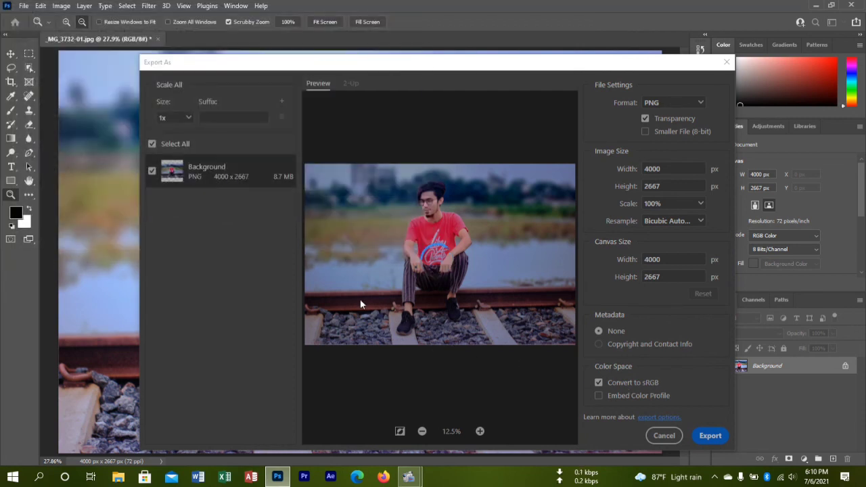